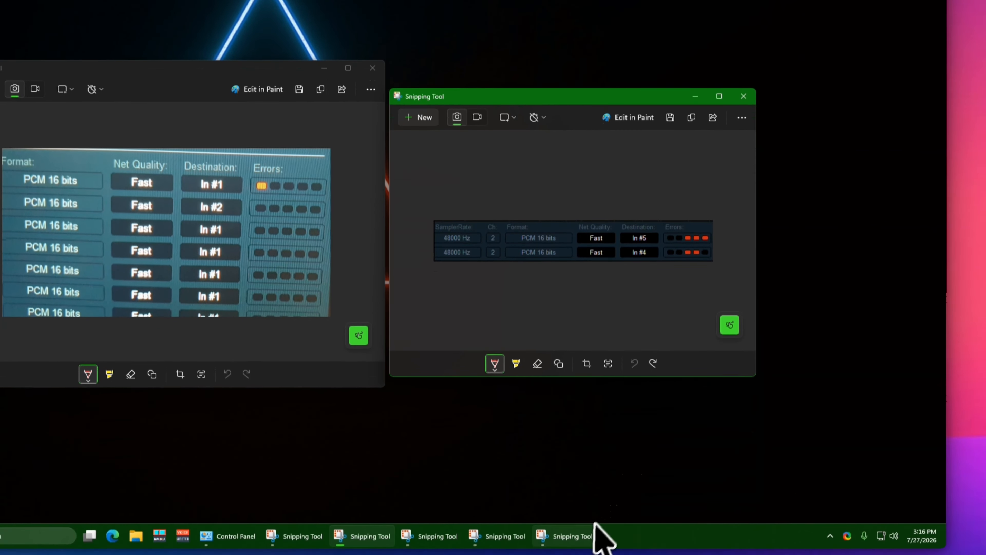
# Bring up the snip listing the ERROR LED meanings, view it beside the other snips, and minimise it
pyautogui.click(578, 533)
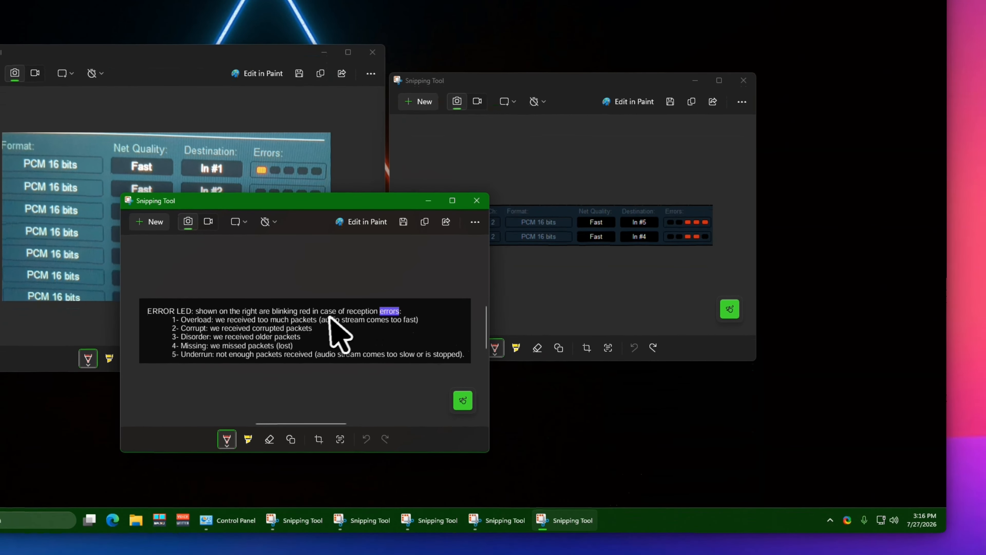
pyautogui.moveTo(314, 211); pyautogui.dragTo(24, 101)
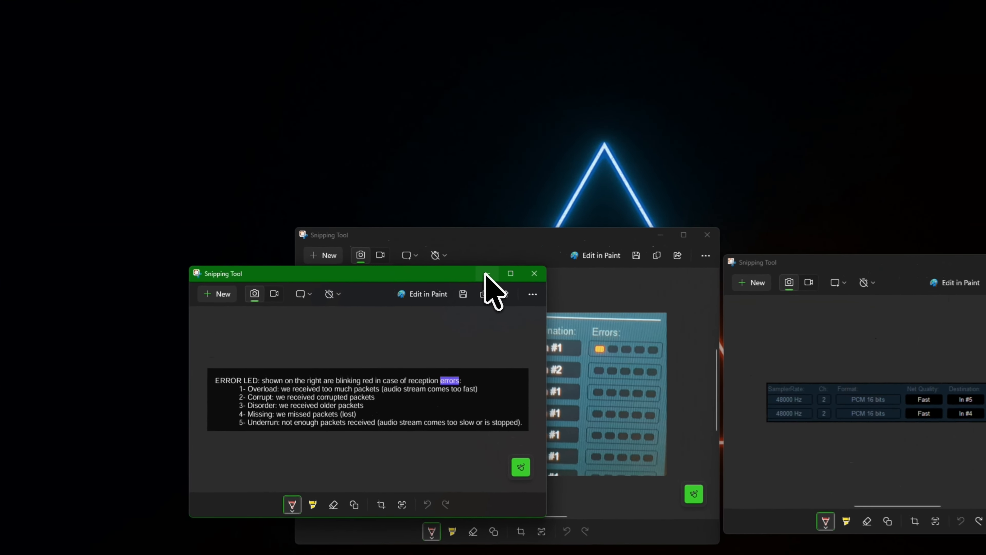
pyautogui.click(487, 274)
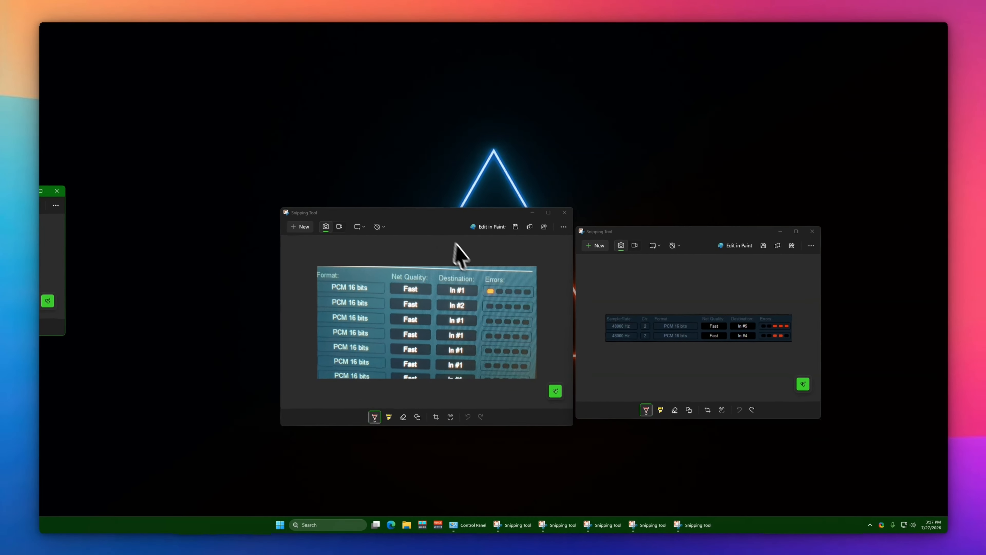
# Bring the snip of the chat message about Ethernet power management into view beside the VBAN error snips
pyautogui.moveTo(48, 191); pyautogui.dragTo(428, 247)
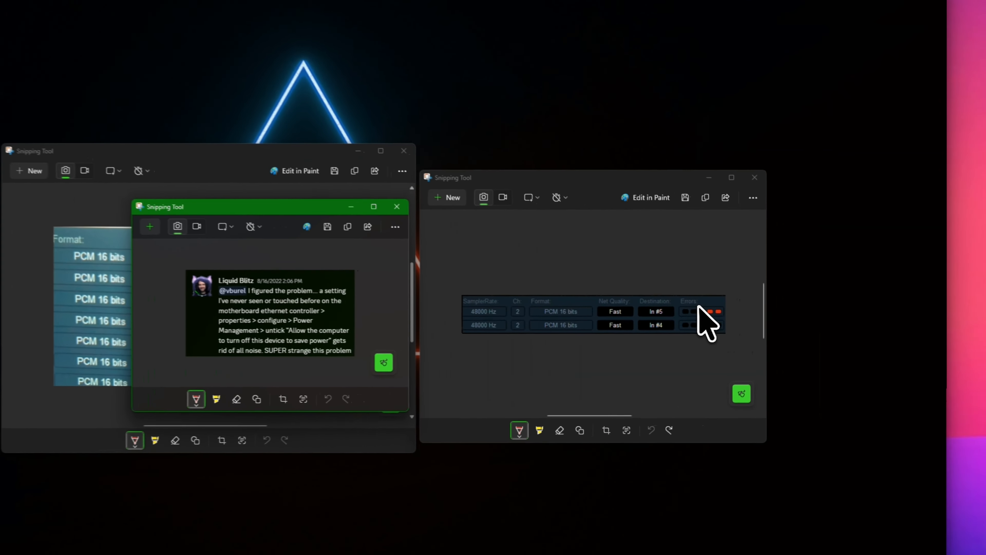
pyautogui.click(773, 326)
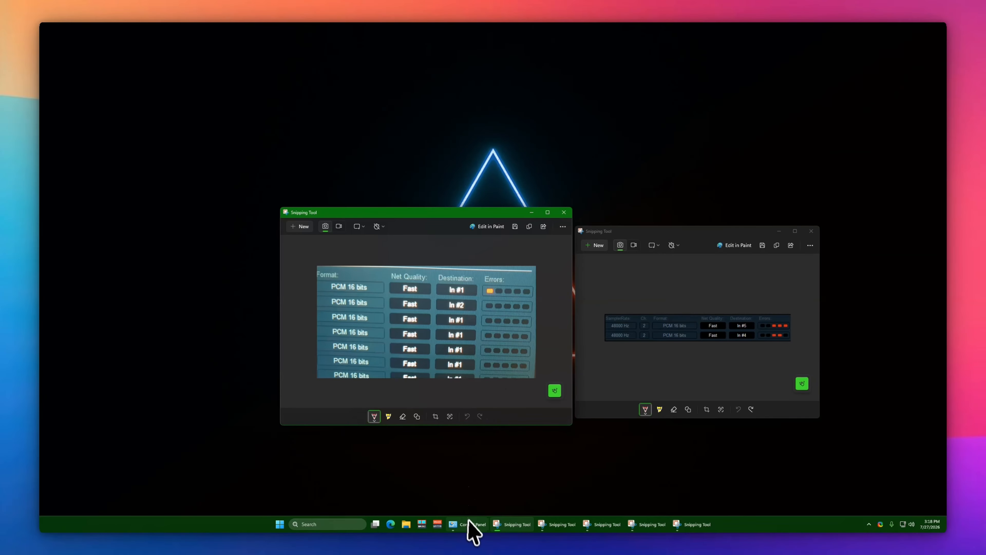
# Find and open Control Panel, reposition its window, and go to the Network and Sharing Center under Network and Internet
pyautogui.moveTo(471, 525)
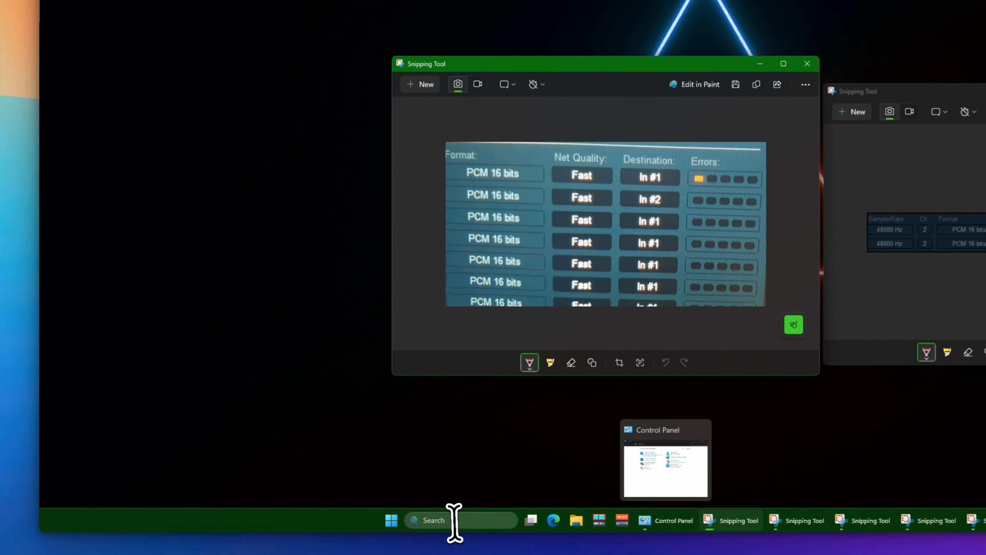
pyautogui.click(454, 520)
pyautogui.write('control Panel')
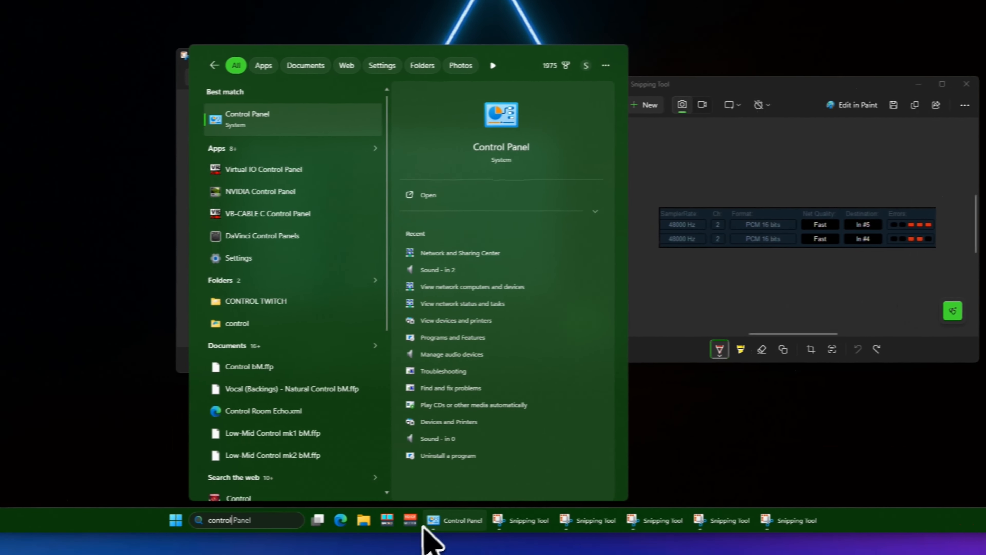
pyautogui.click(327, 521)
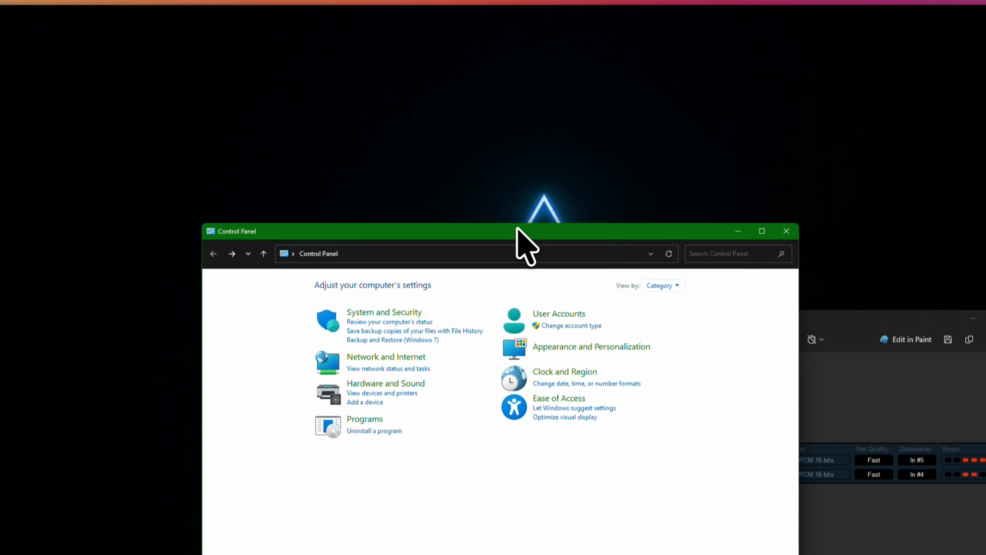
pyautogui.moveTo(518, 229); pyautogui.dragTo(588, 227)
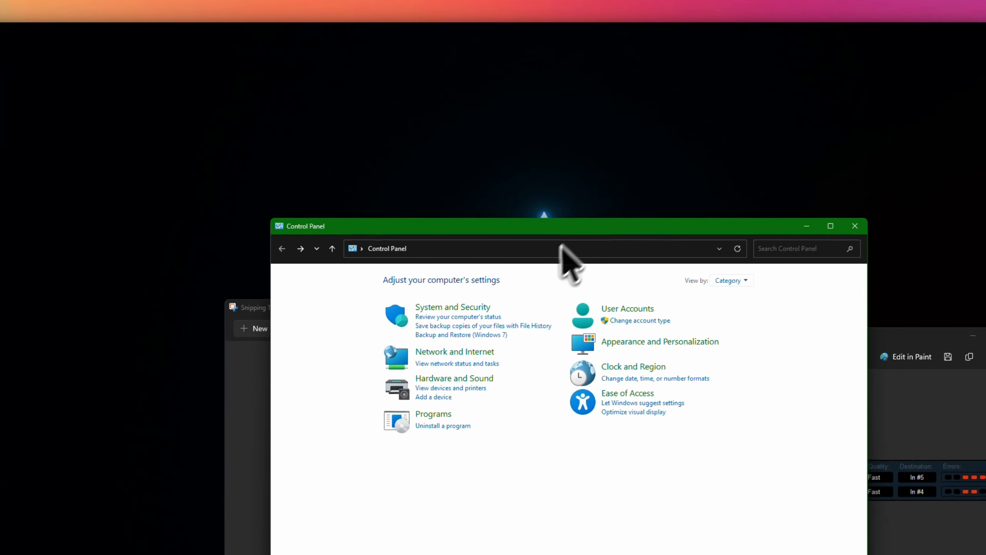
pyautogui.click(452, 352)
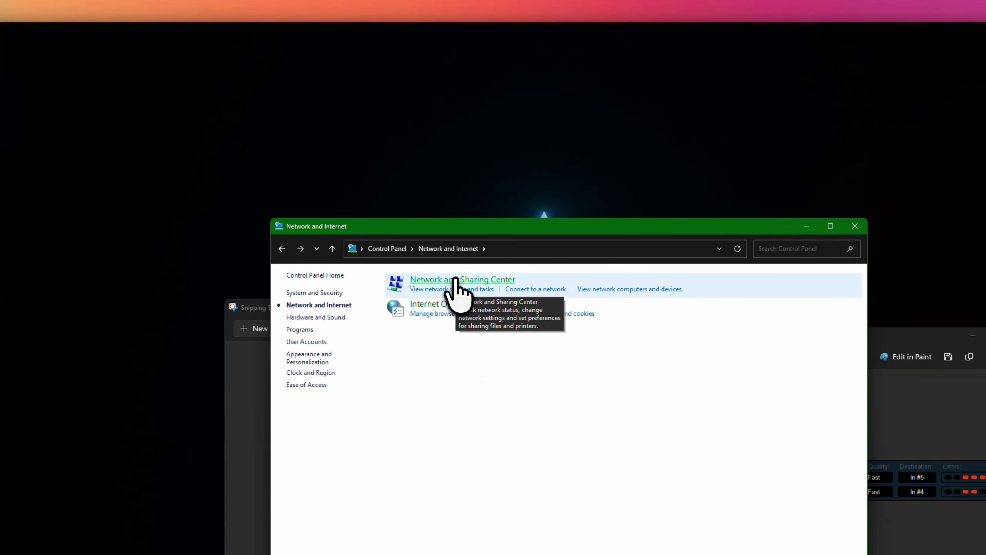
pyautogui.click(458, 280)
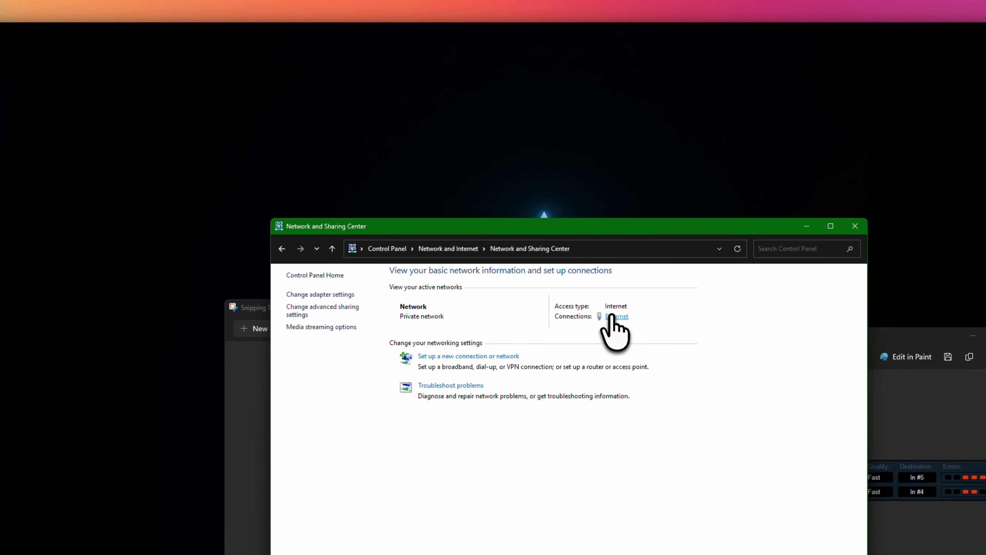
# Open the Ethernet connection's properties and show the Power Management settings of the Realtek PCIe GbE Family Controller
pyautogui.click(612, 316)
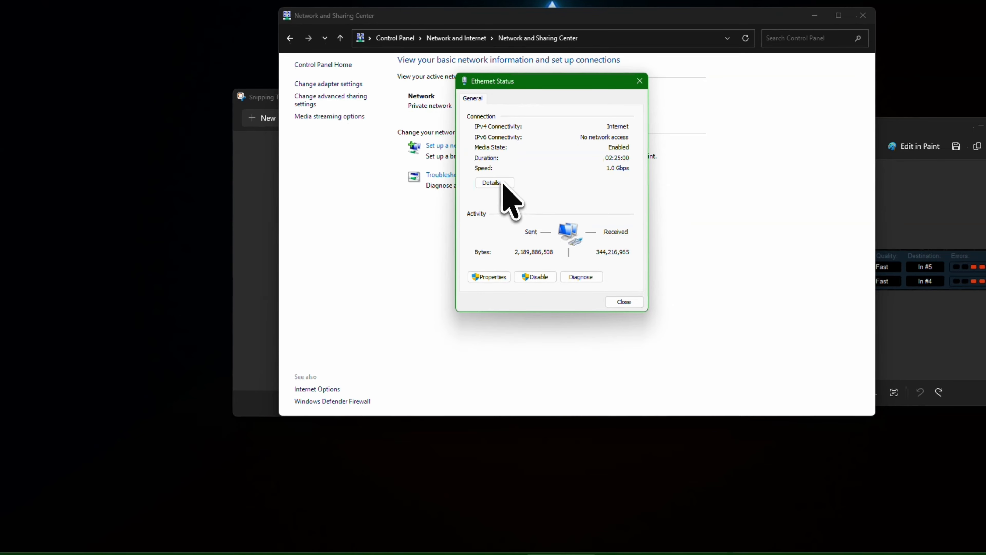
pyautogui.click(490, 277)
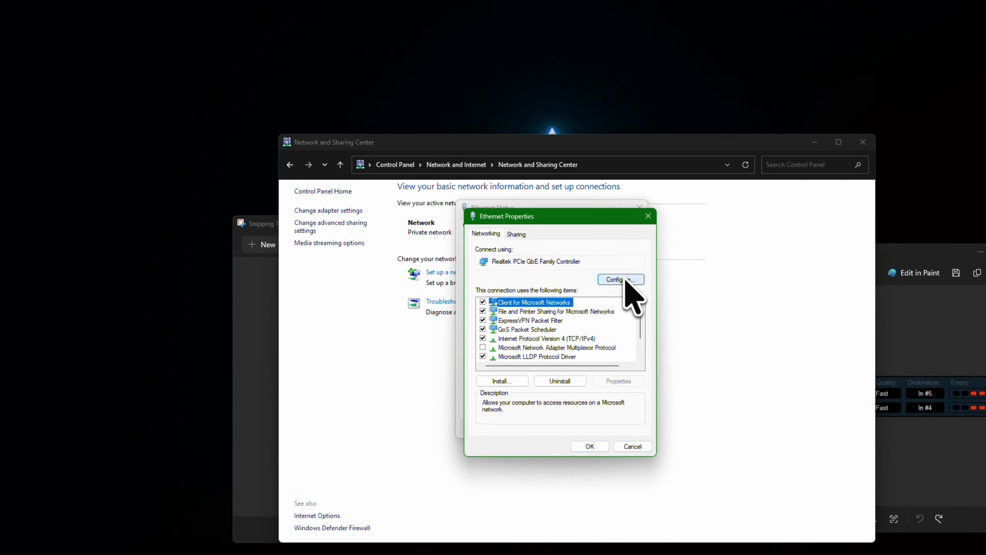
pyautogui.click(625, 251)
pyautogui.moveTo(250, 133); pyautogui.dragTo(681, 275)
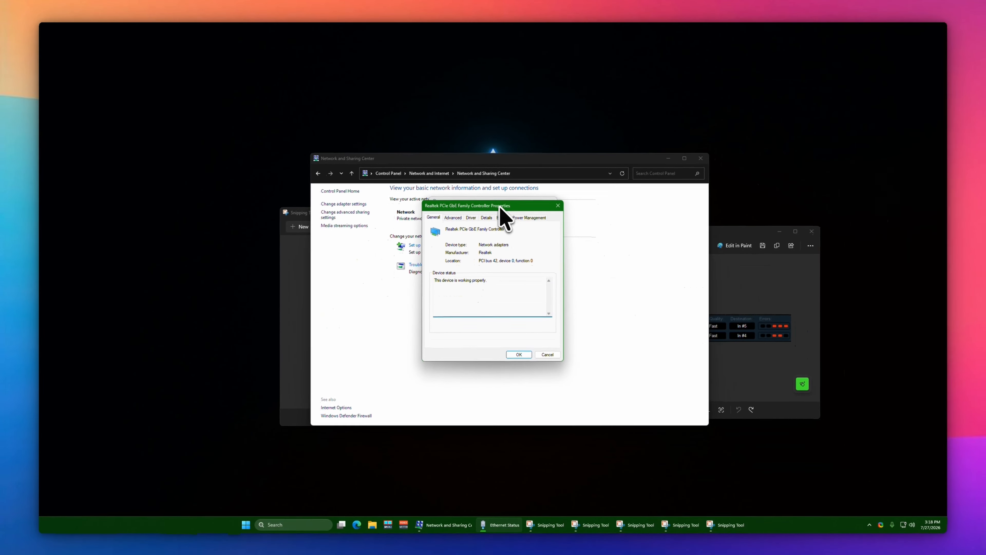
pyautogui.click(533, 216)
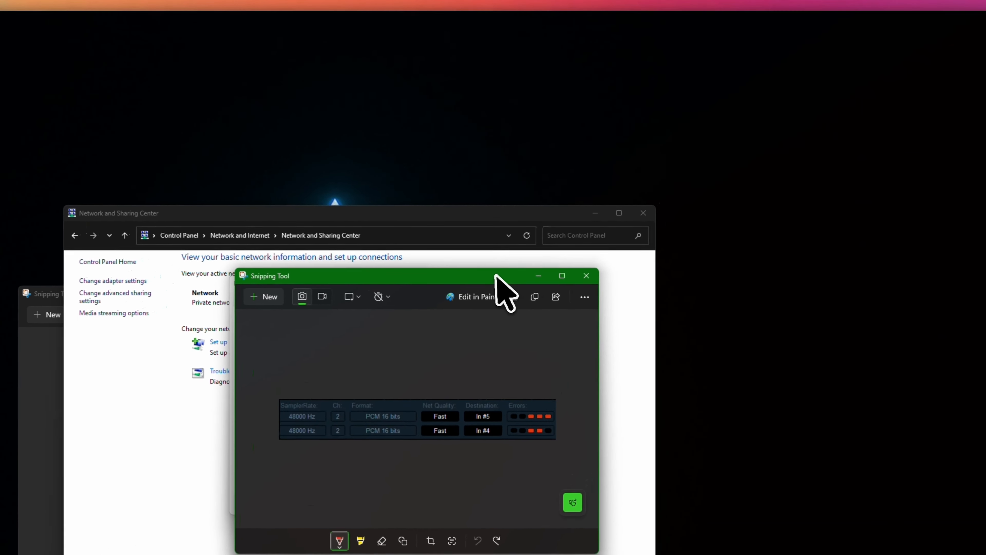
# Minimise the snip covering the network adapter properties, and close the adapter properties and Ethernet status windows
pyautogui.moveTo(604, 202); pyautogui.dragTo(684, 202)
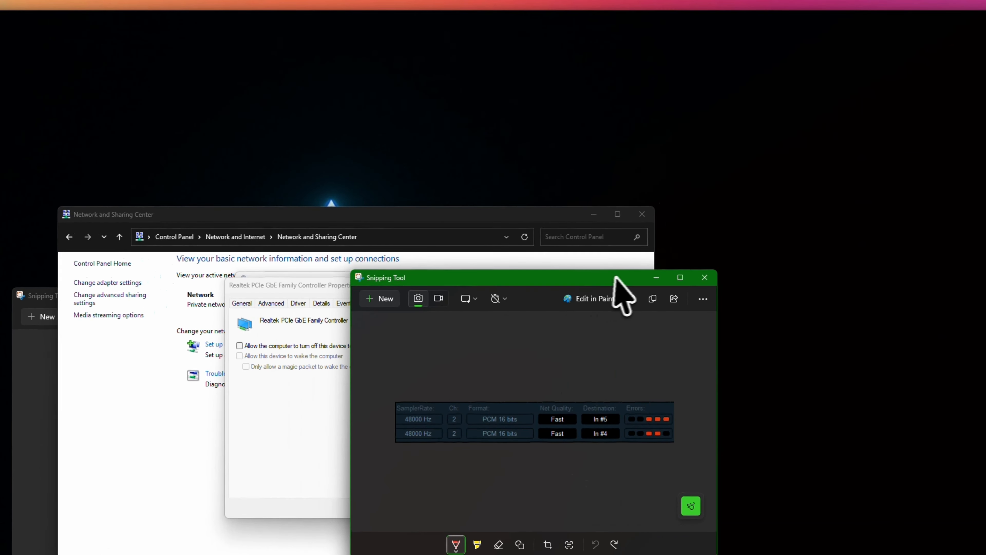
pyautogui.click(657, 278)
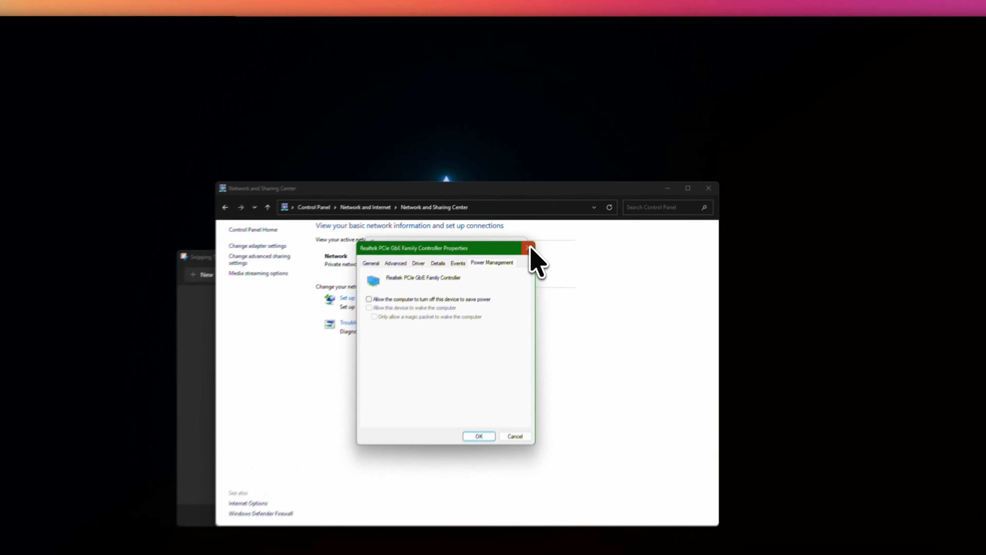
pyautogui.click(559, 205)
pyautogui.click(551, 202)
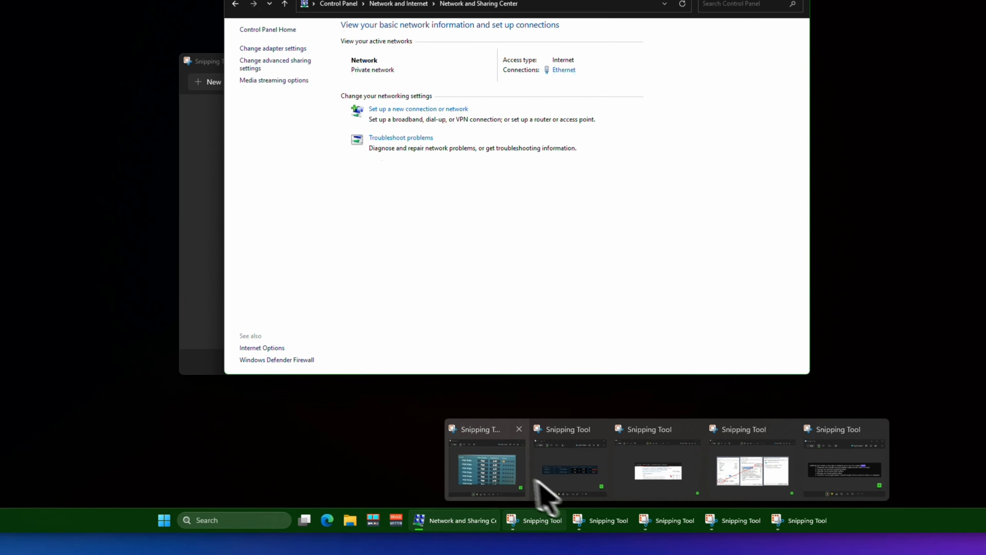
# Bring up the snip of the stream list with the first error LED lit and place it beside the Voicemeeter Potato mixer
pyautogui.click(517, 486)
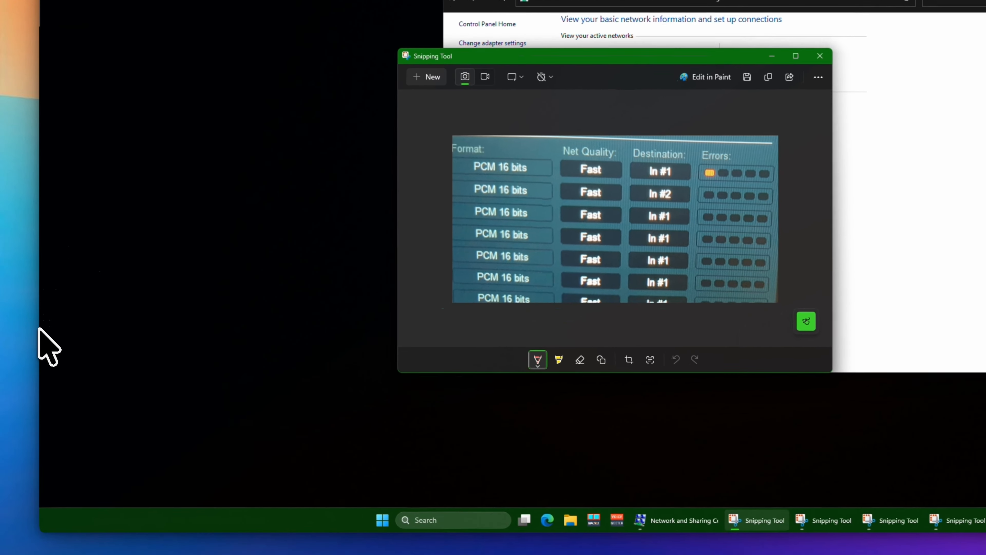
pyautogui.moveTo(39, 165); pyautogui.dragTo(665, 240)
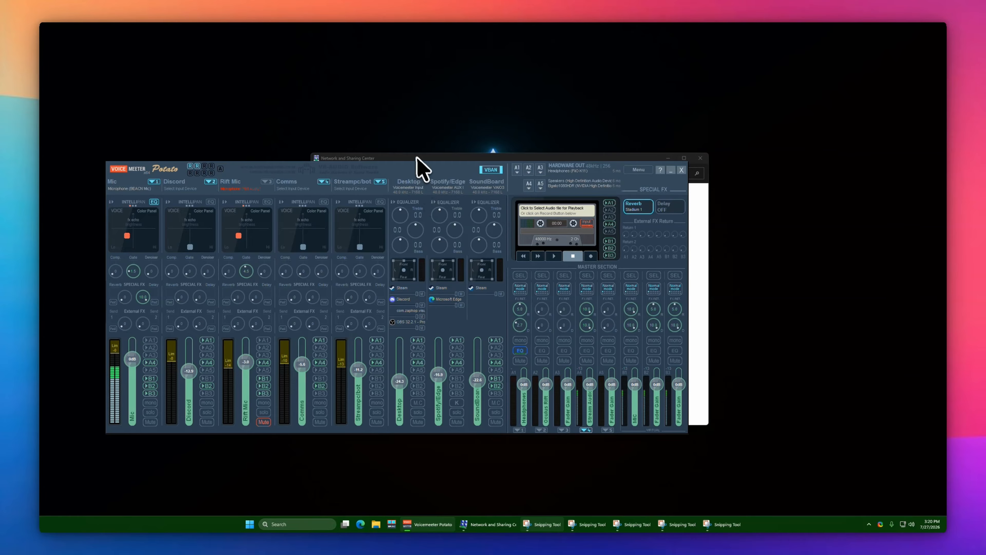
pyautogui.moveTo(556, 522)
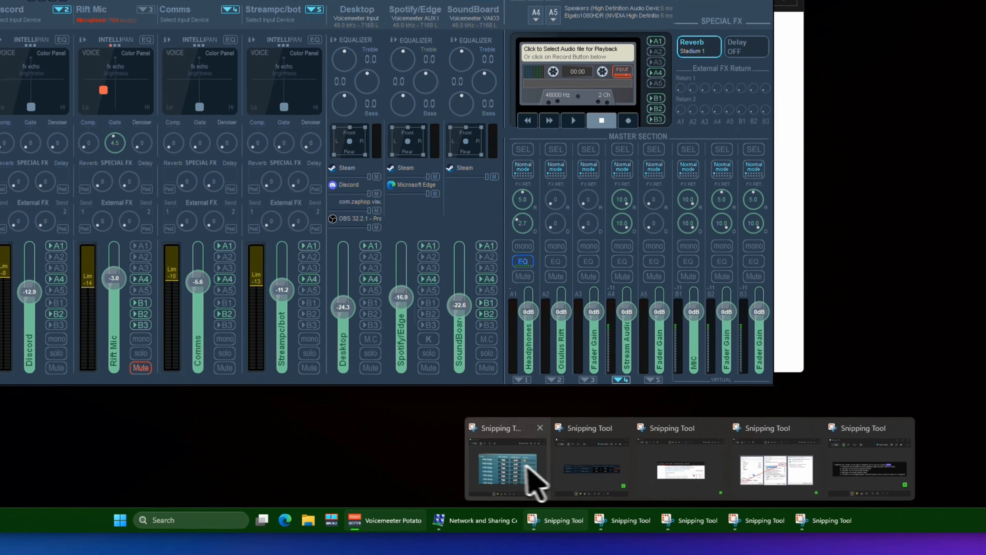
pyautogui.click(509, 476)
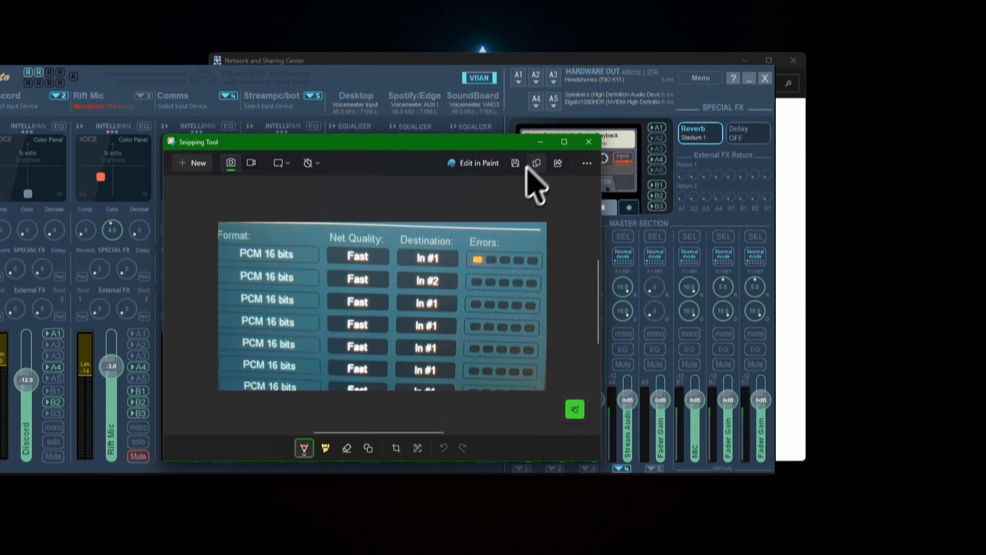
pyautogui.moveTo(456, 52); pyautogui.dragTo(980, 83)
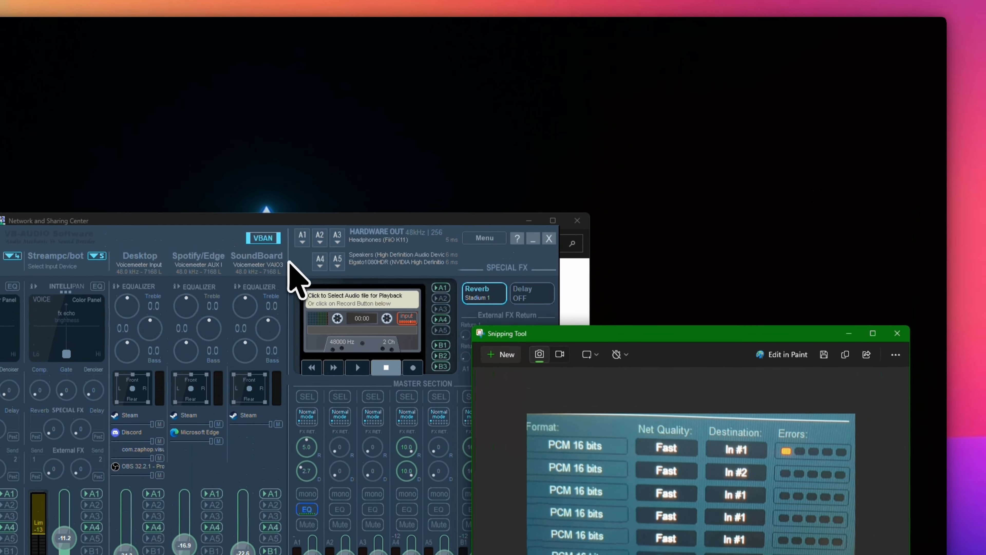
# View the MME (Multimedia) devices offered for hardware output A1, and close the selection without choosing one
pyautogui.click(303, 156)
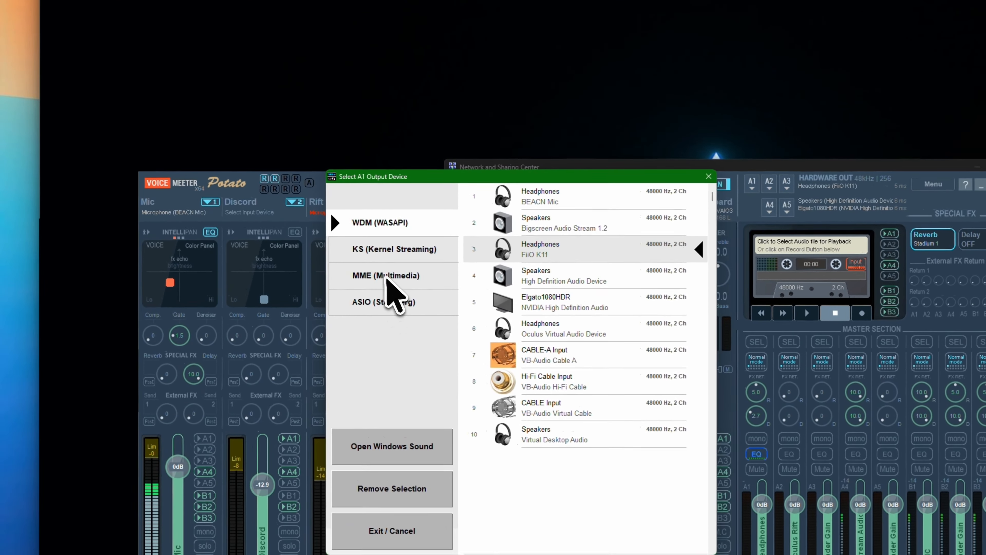
pyautogui.click(279, 231)
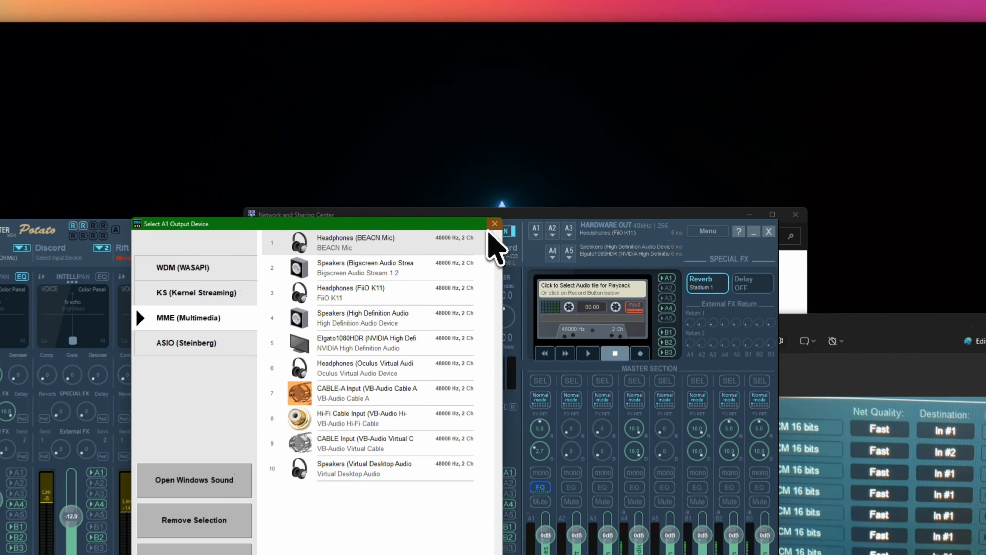
pyautogui.click(488, 164)
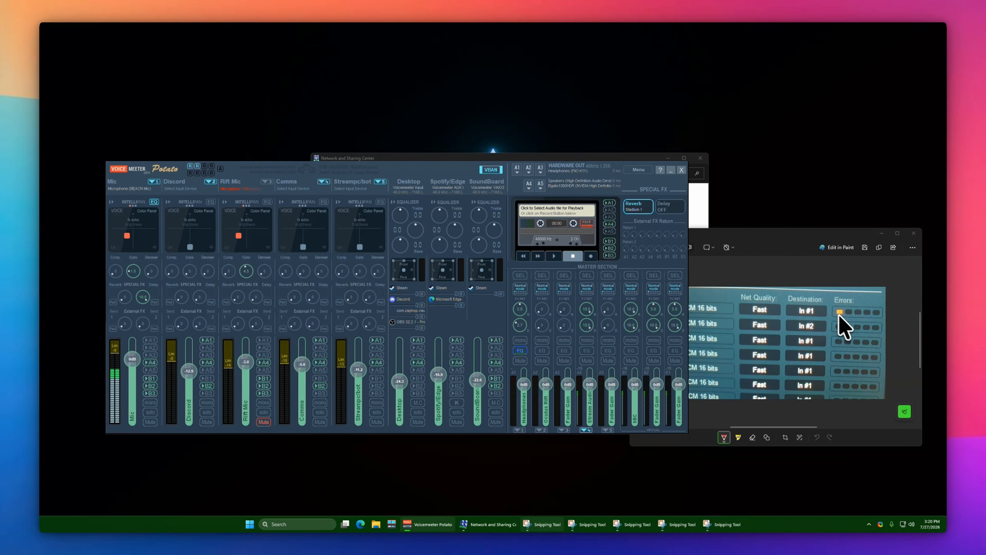
# Focus the error LED snip for comparison, return to the Voicemeeter mixer, and open its VBAN network configuration
pyautogui.click(760, 240)
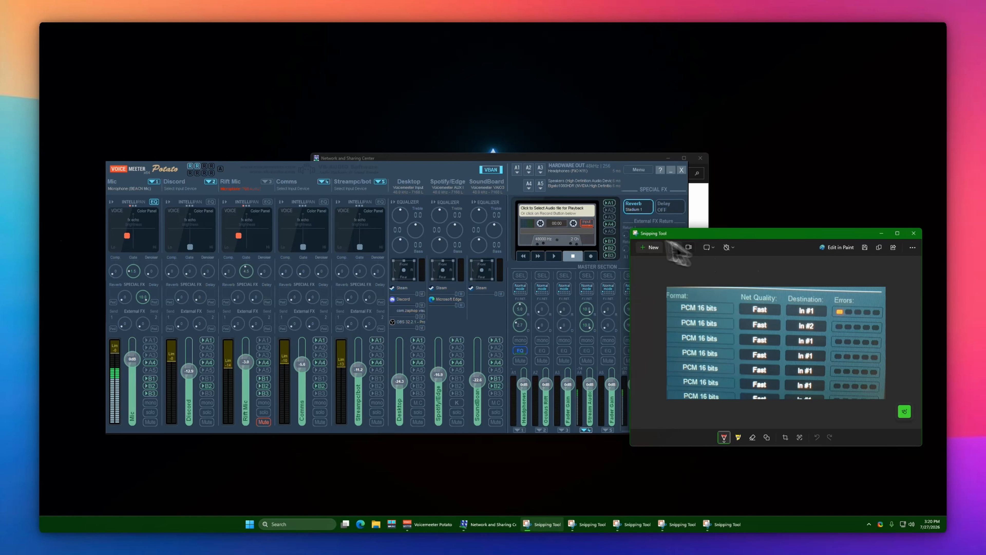
pyautogui.click(428, 172)
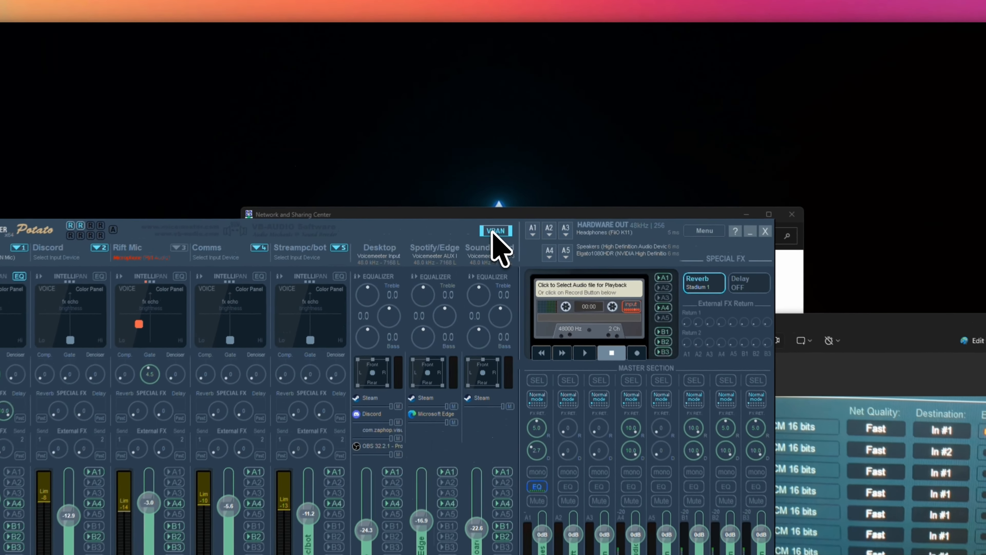
pyautogui.click(491, 169)
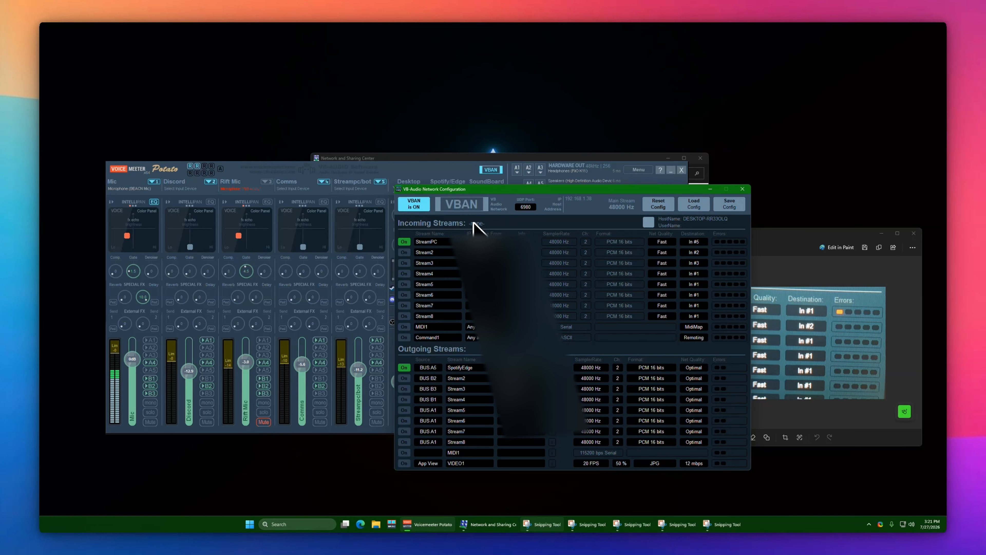
# View the annotated snip of the Ethernet Status, Configure and Power Management dialogs, and minimise it
pyautogui.moveTo(488, 523)
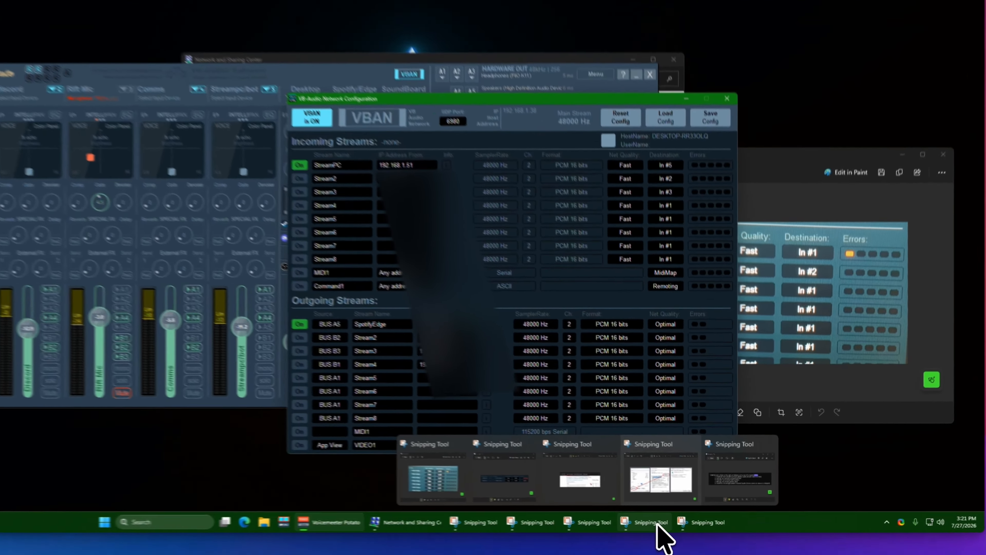
pyautogui.click(646, 522)
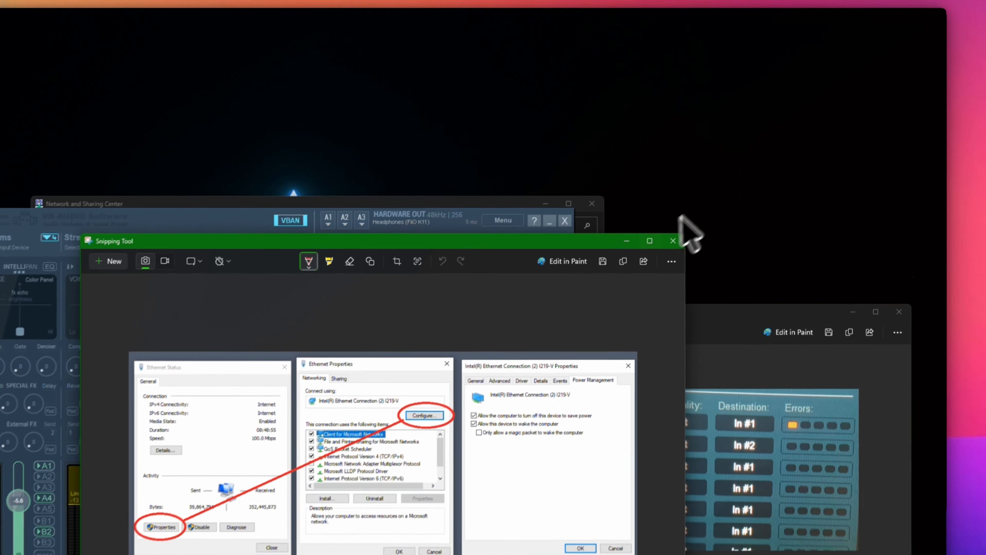
pyautogui.click(724, 184)
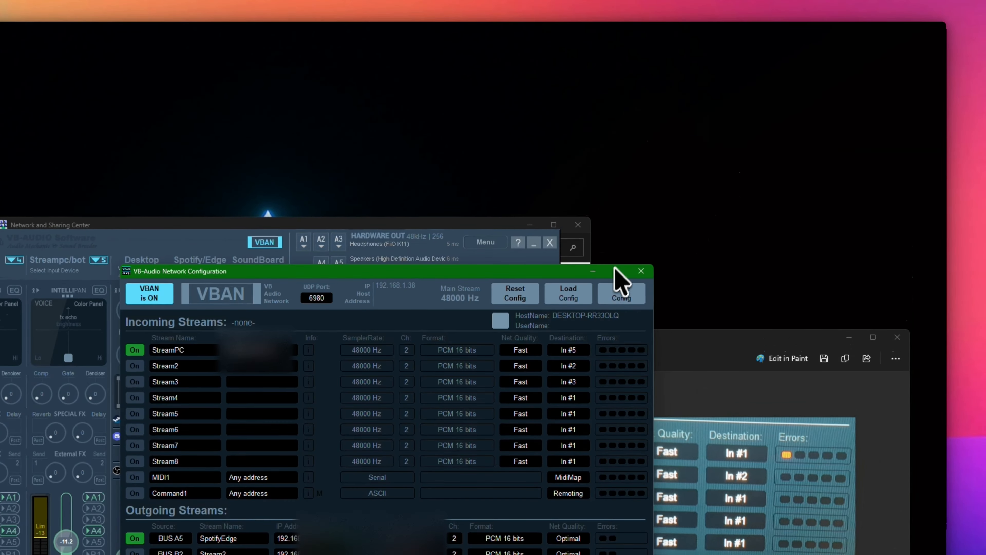
# Bring up the snip of the Windows Defender Firewall allowed apps with the VB-AUDIO entries
pyautogui.moveTo(720, 527)
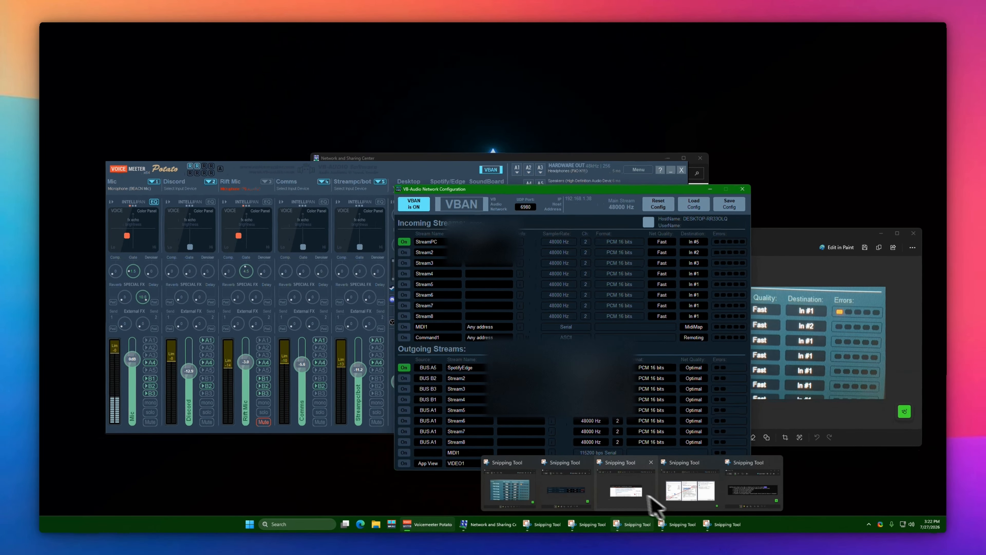
pyautogui.moveTo(606, 493)
pyautogui.click(504, 491)
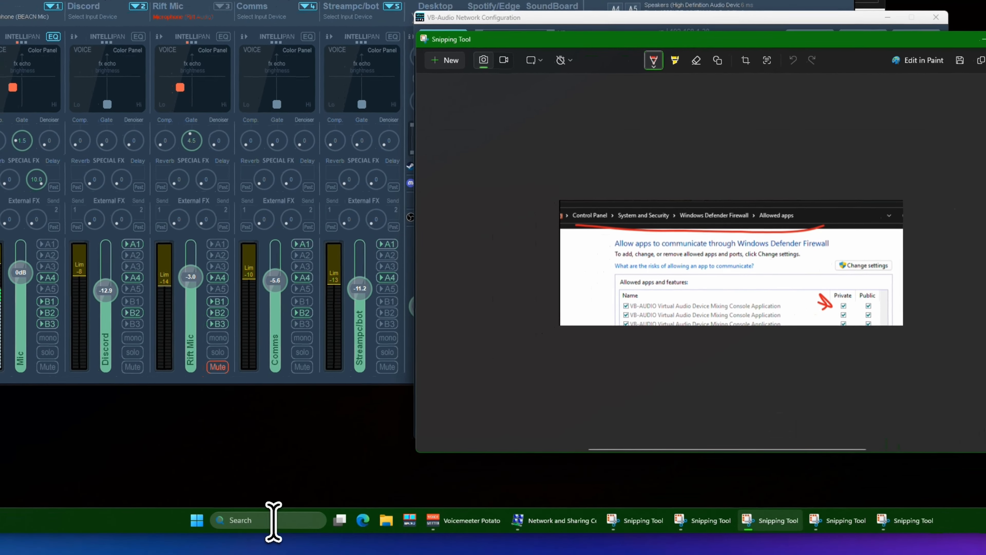
pyautogui.click(273, 521)
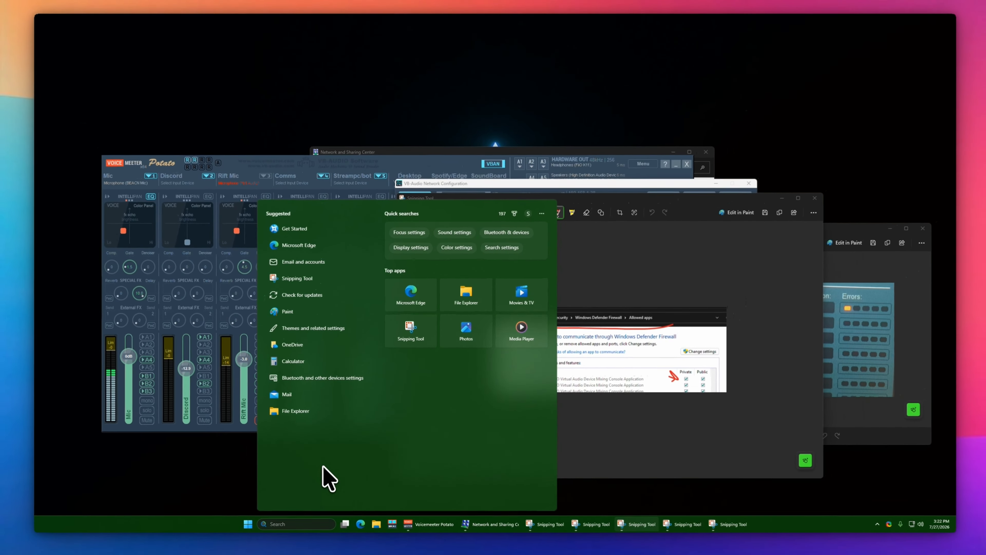
pyautogui.write('firewall')
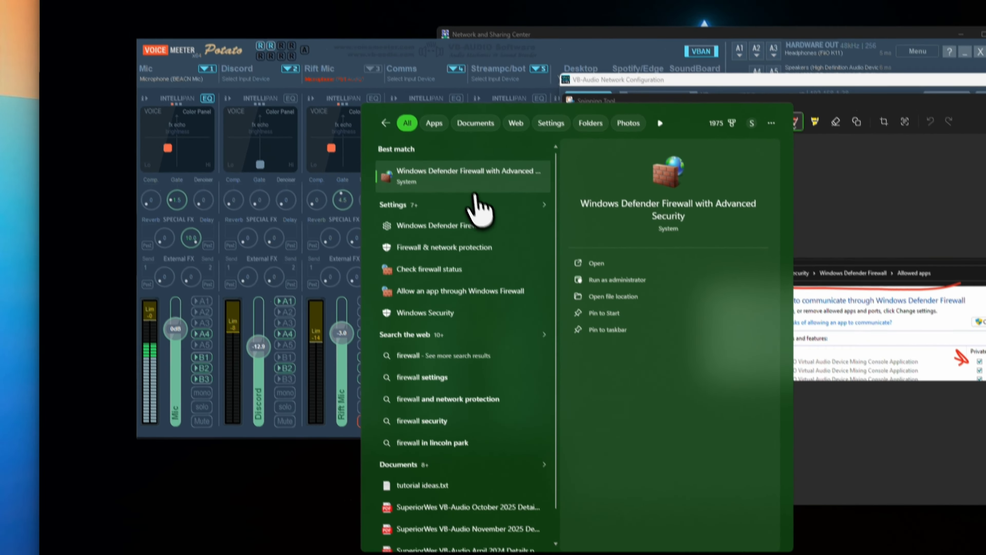
pyautogui.click(338, 255)
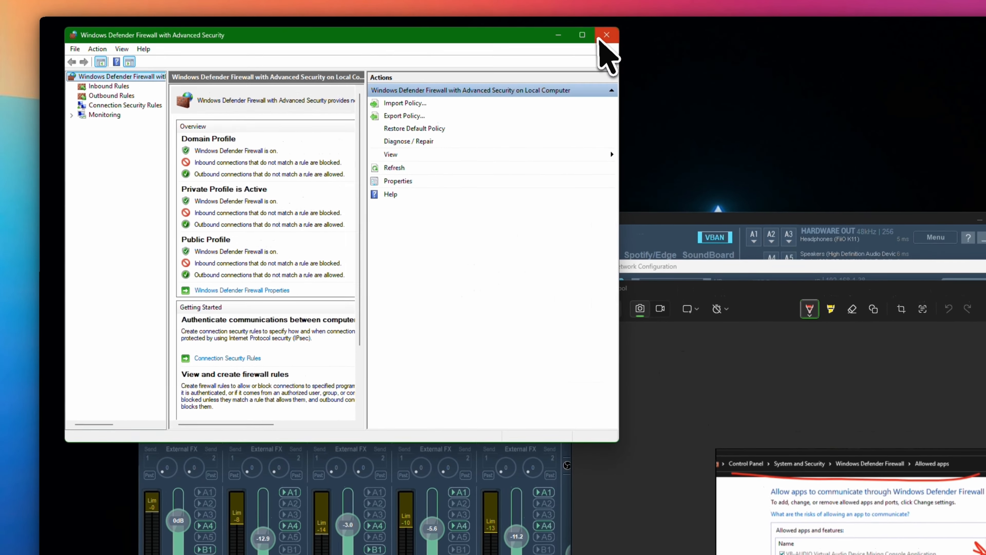
pyautogui.click(600, 37)
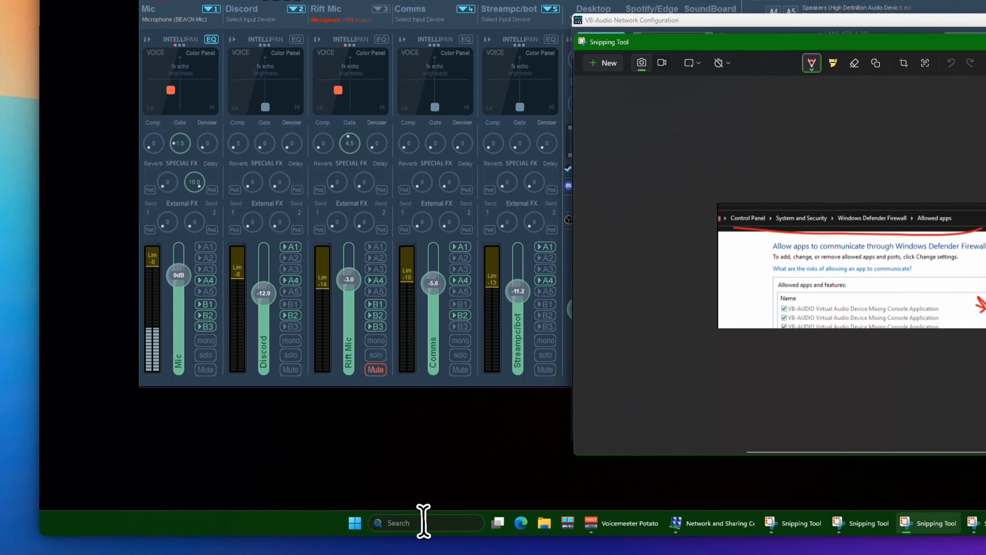
# Search Windows for "firewall", open the page for allowing an app through Windows Firewall, and arrange it beside the annotated firewall snip
pyautogui.click(424, 520)
pyautogui.write('firewall')
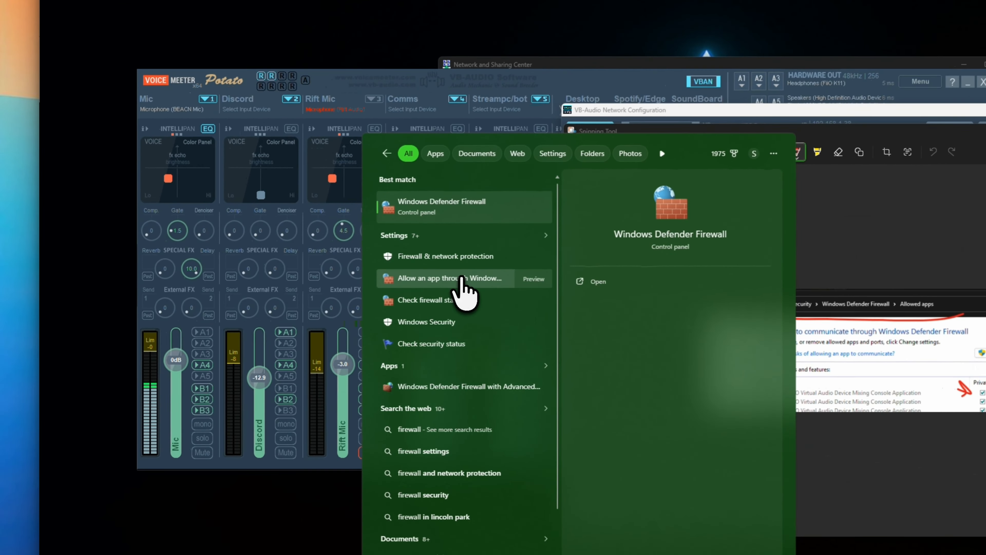
pyautogui.click(319, 303)
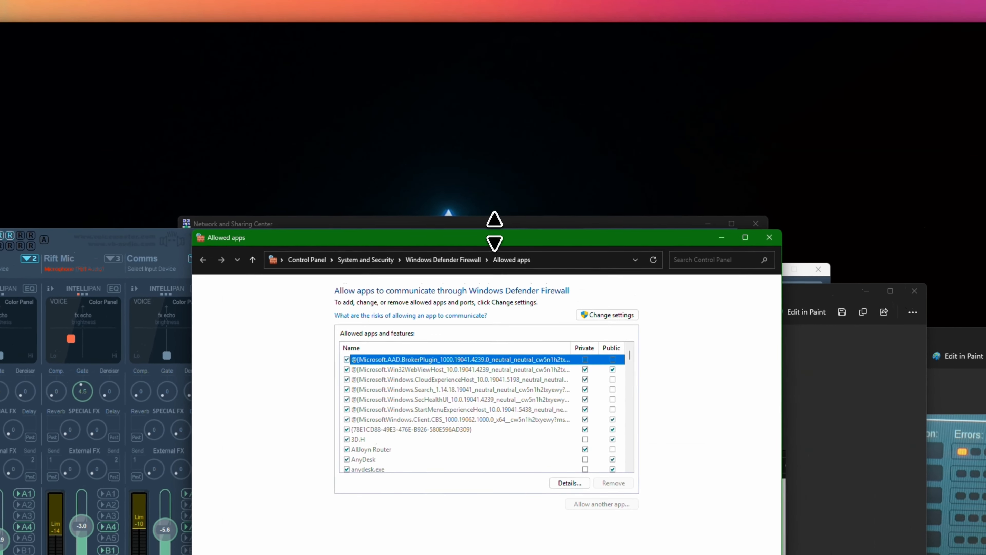
pyautogui.moveTo(495, 232); pyautogui.dragTo(355, 175)
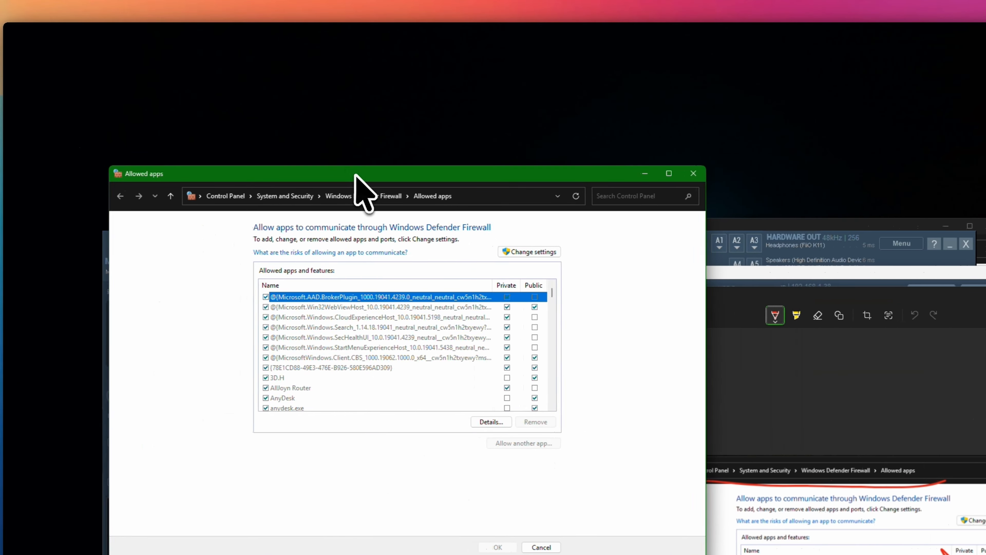
pyautogui.moveTo(795, 304); pyautogui.dragTo(892, 269)
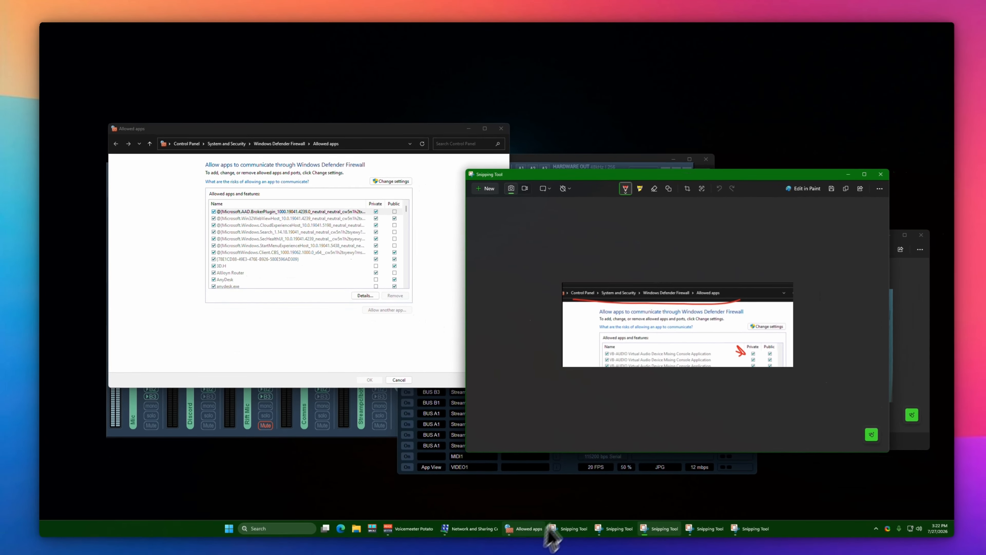
# Switch the Network and Sharing Center window to the Control Panel home page, and return to the Allowed apps window
pyautogui.click(466, 524)
pyautogui.click(378, 174)
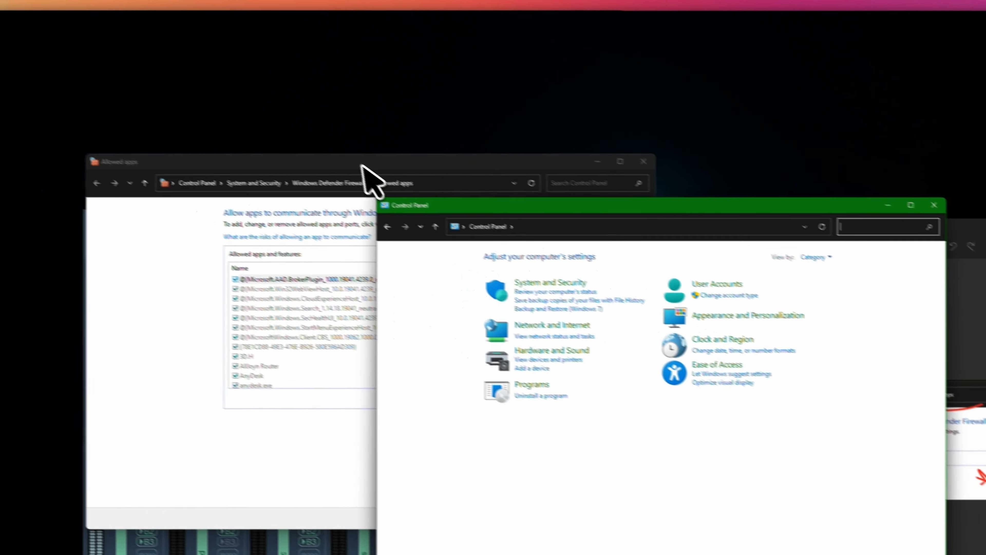
pyautogui.click(362, 166)
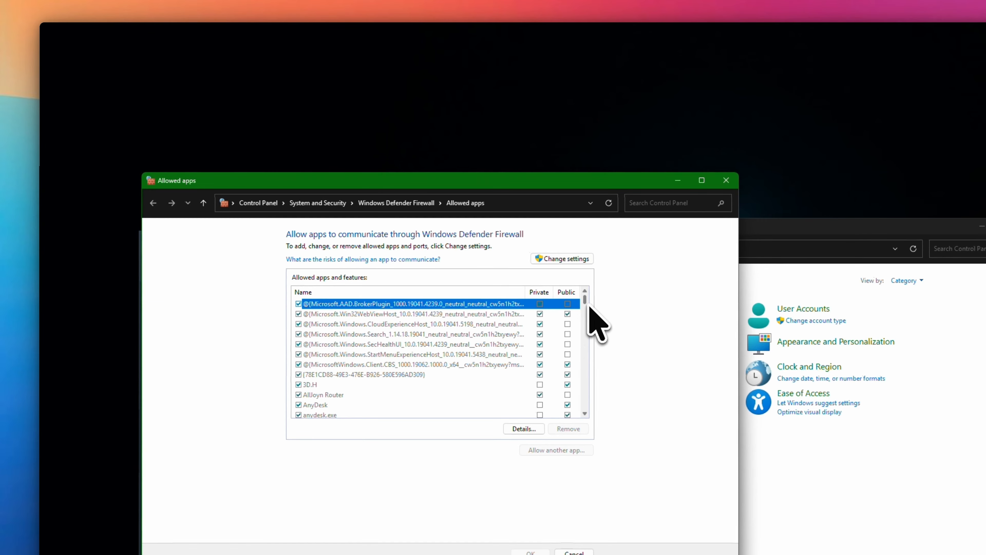
# Examine the Private and Public permissions of the VB-AUDIO entries in the allowed apps list, highlighting one Virtual Audio Device Mixing Console Application entry
pyautogui.moveTo(583, 301); pyautogui.dragTo(585, 391)
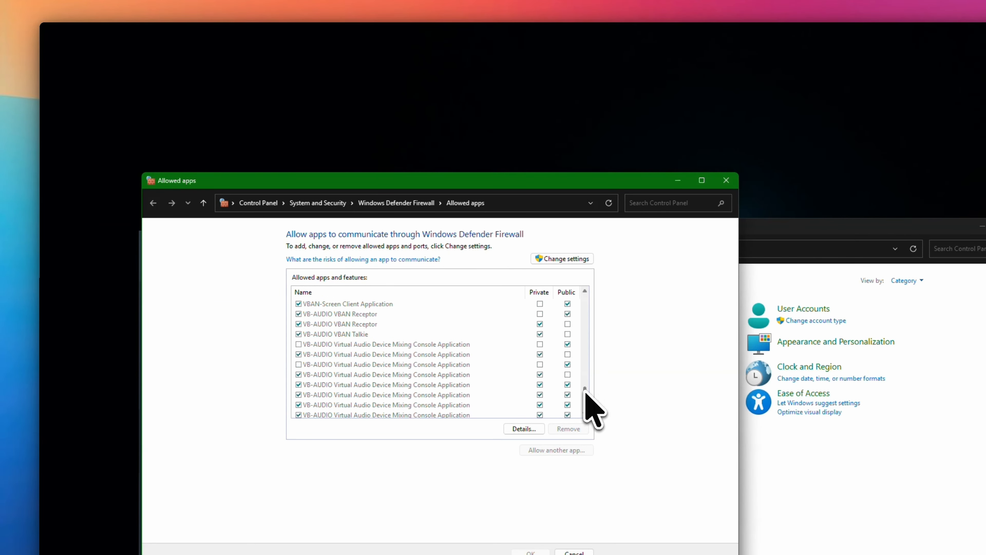
pyautogui.scroll(-1, 381, 345)
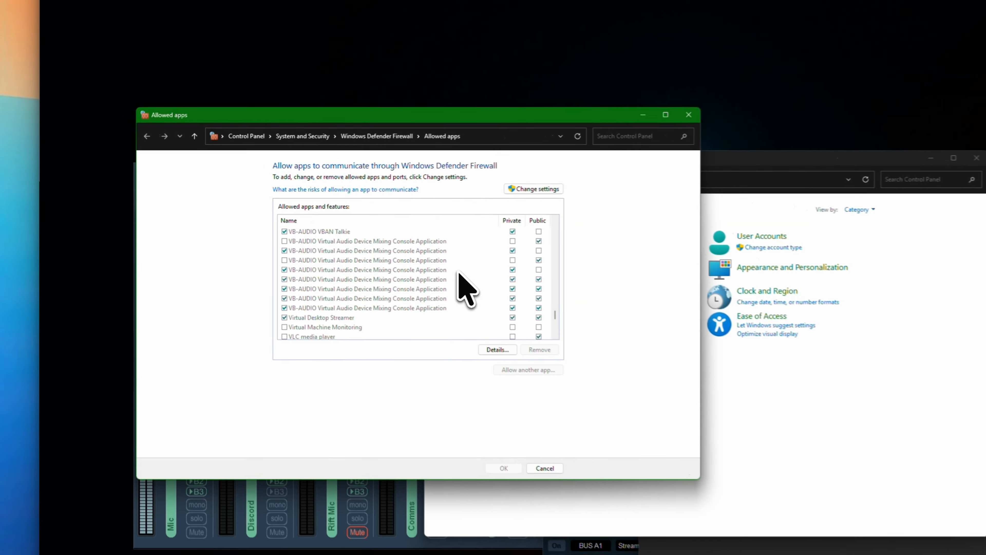
pyautogui.click(459, 271)
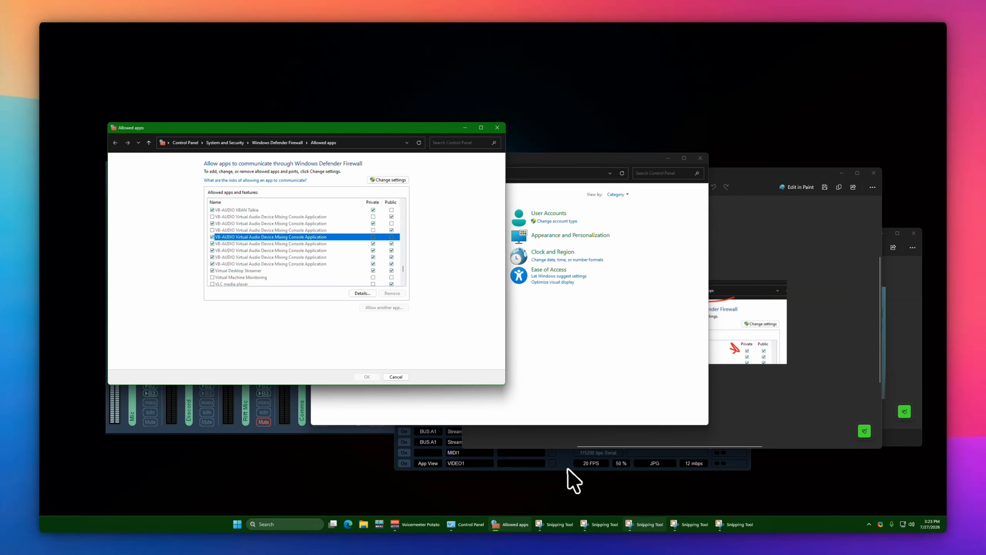
# Close the Allowed apps window, and minimise the Control Panel and VBAN network configuration windows
pyautogui.click(497, 128)
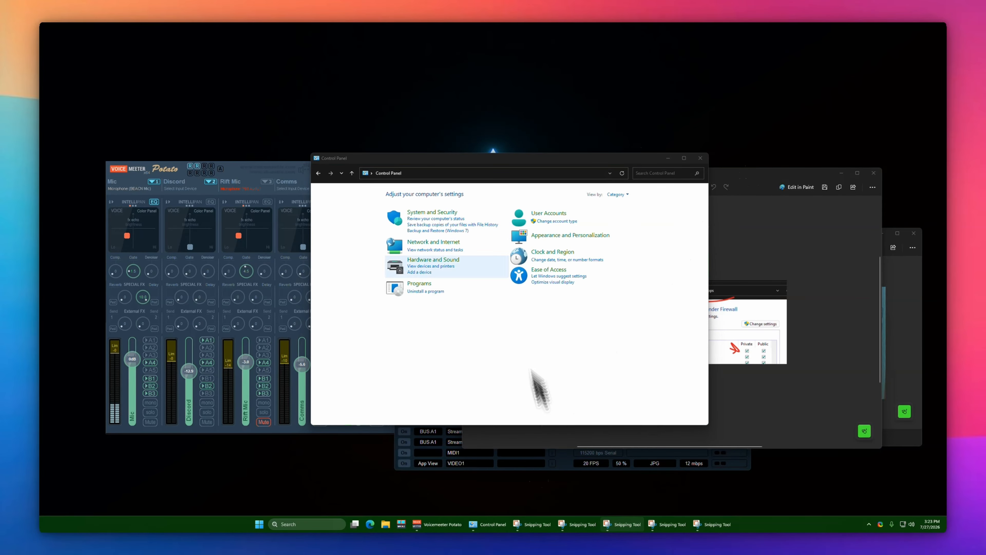
pyautogui.click(669, 159)
pyautogui.moveTo(438, 188); pyautogui.dragTo(351, 182)
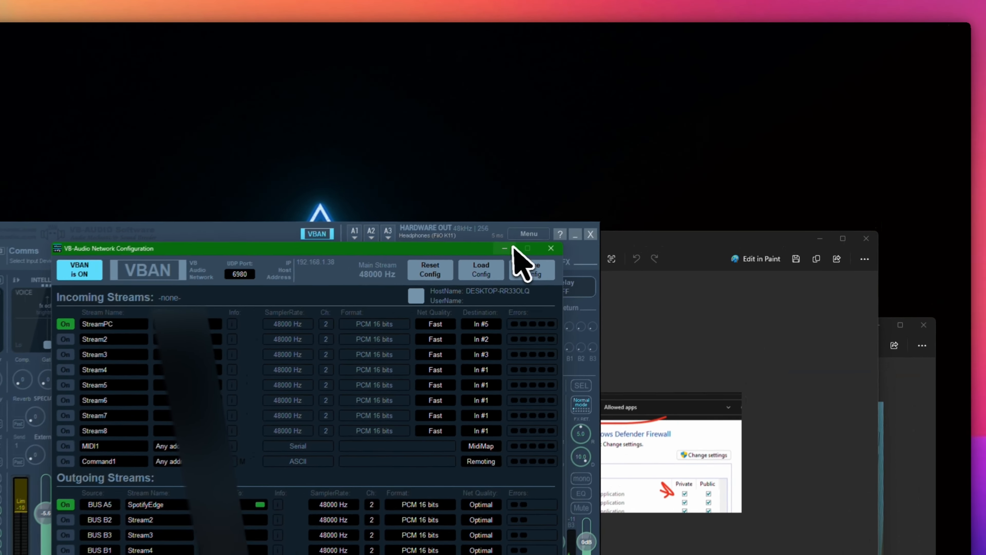
pyautogui.click(624, 179)
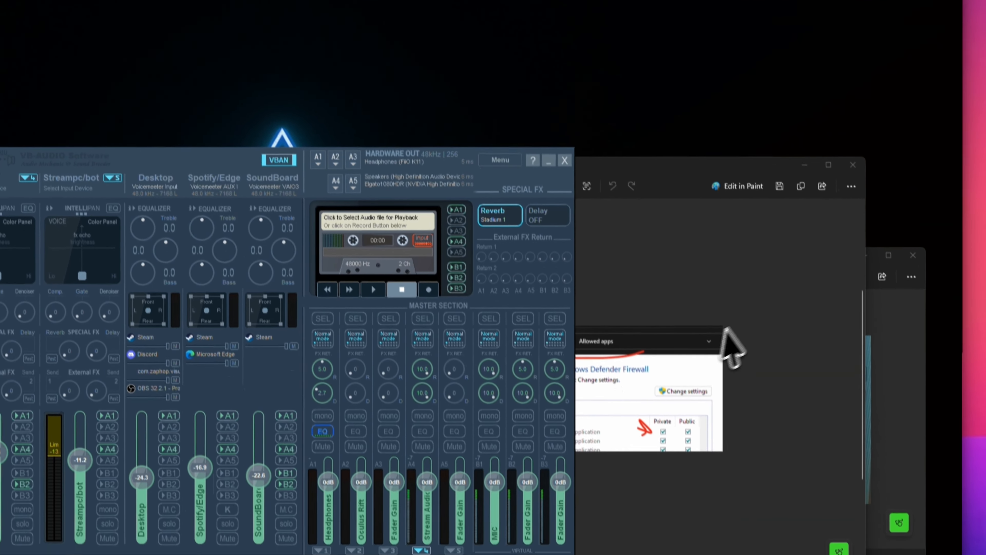
# Bring up the VBAN error LED snip and the annotated snip of the Ethernet Status, Configure and Power Management dialogs
pyautogui.click(906, 451)
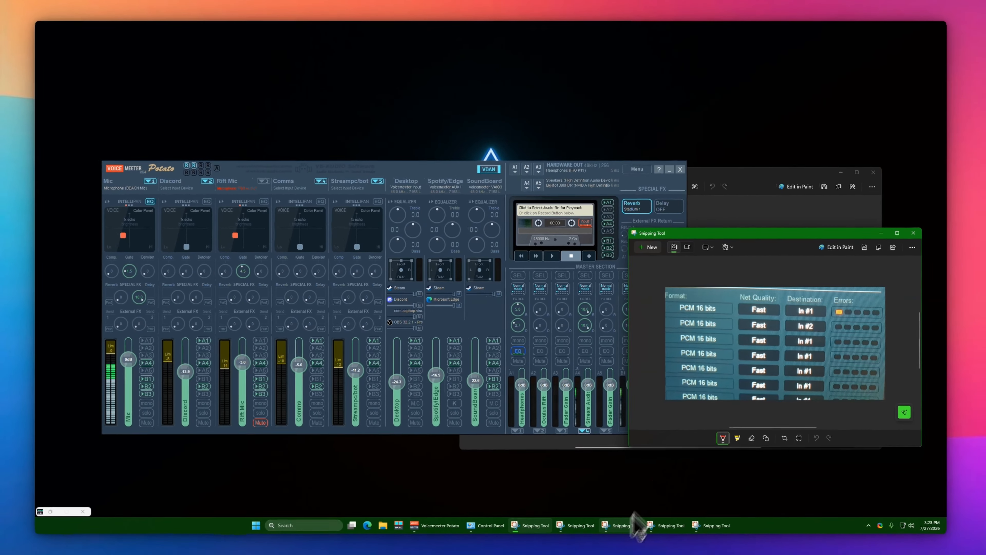
pyautogui.moveTo(573, 521)
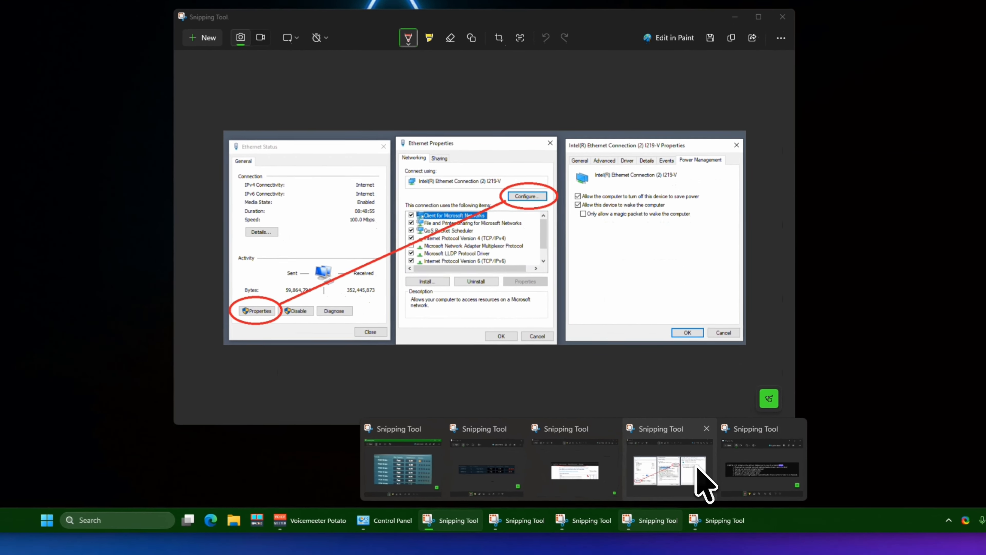
pyautogui.click(681, 491)
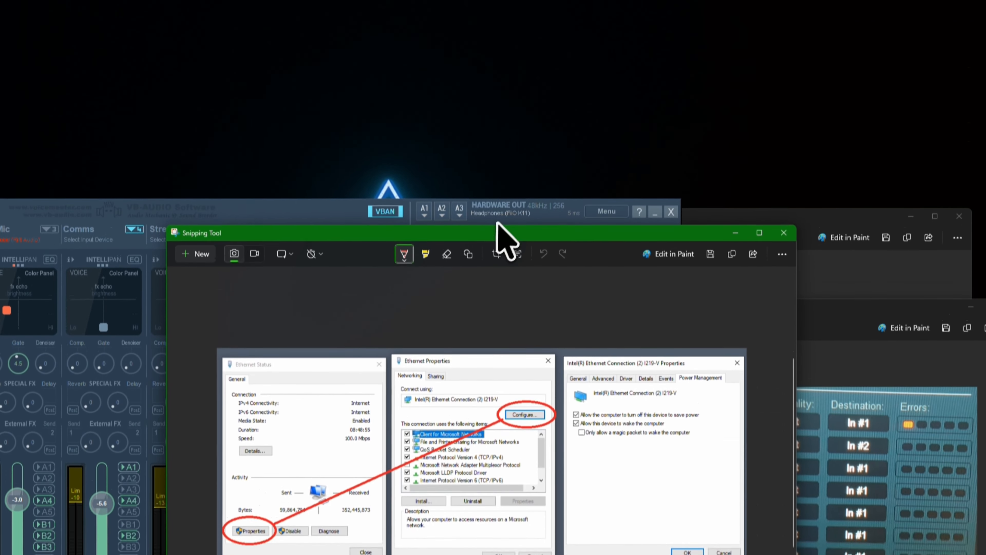